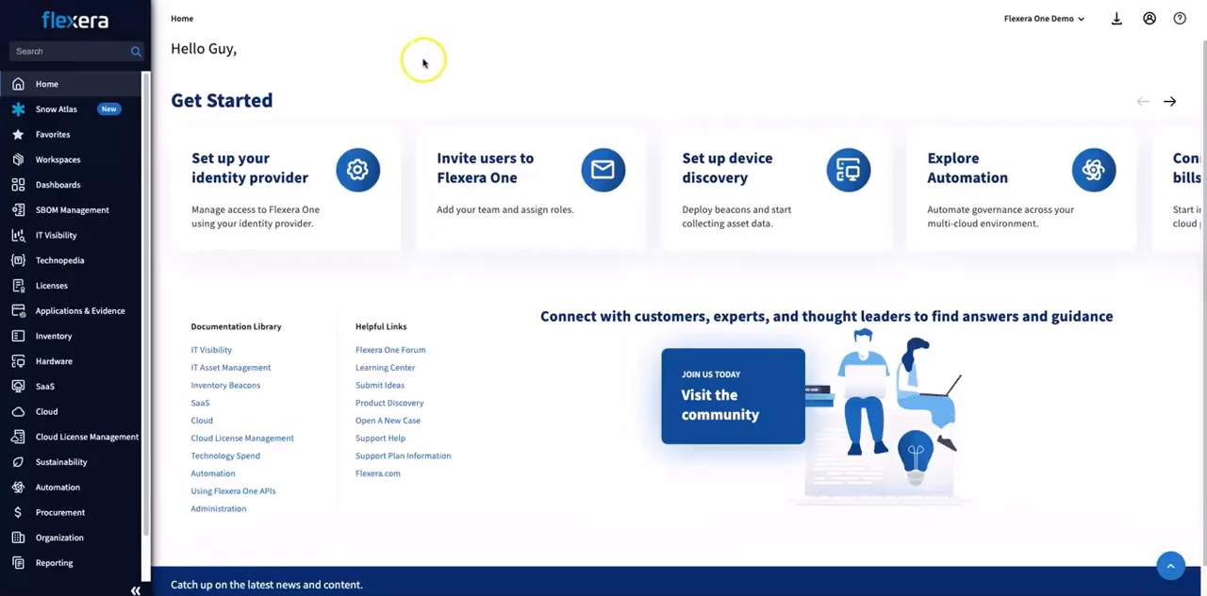
Step: Go to the cloud Cost Planning list and open the plan "Chargeback Cost Planning NA Regions CC654321"
{"action": "left_click", "coordinate": [424, 59]}
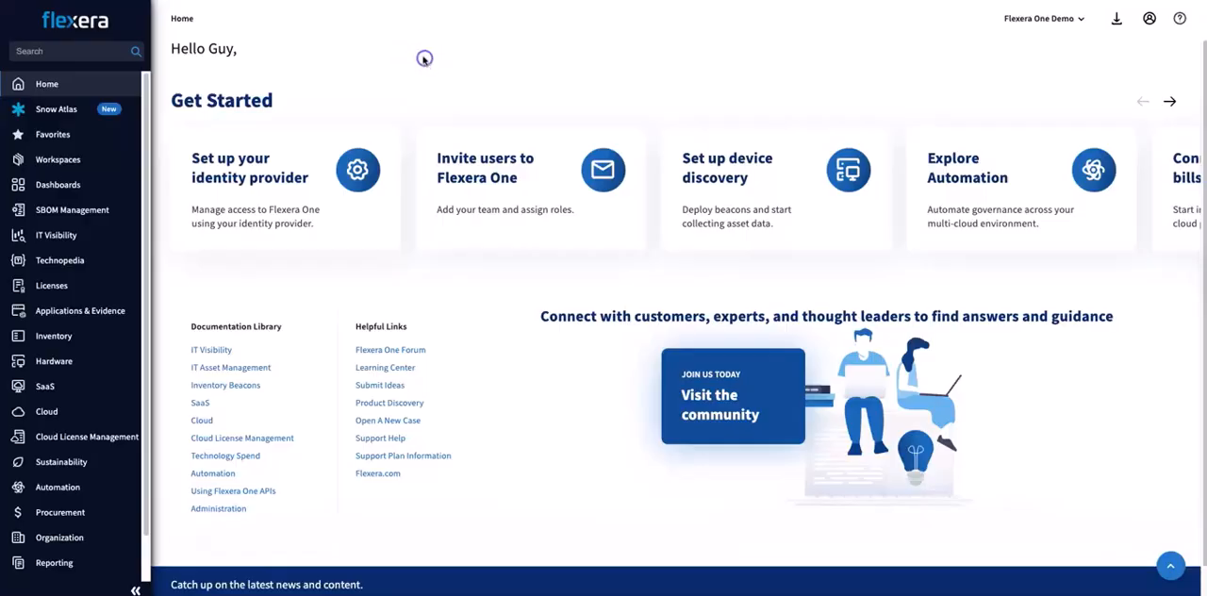
{"action": "left_click", "coordinate": [102, 409]}
{"action": "left_click", "coordinate": [224, 58]}
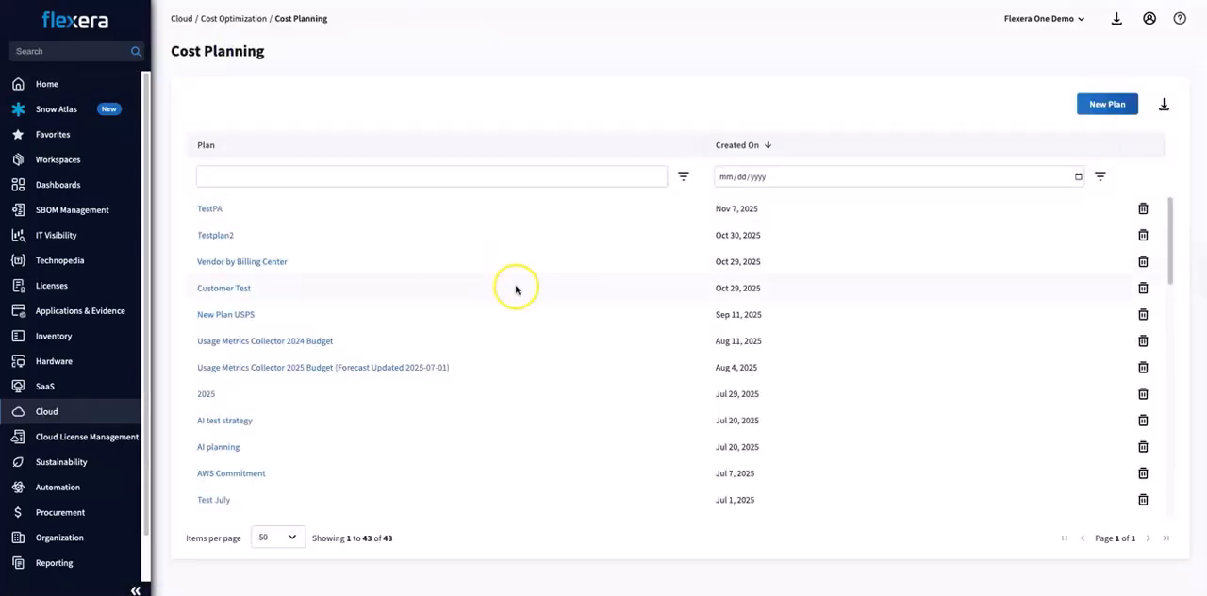
{"action": "scroll", "coordinate": [522, 336], "scroll_direction": "down", "scroll_amount": 4}
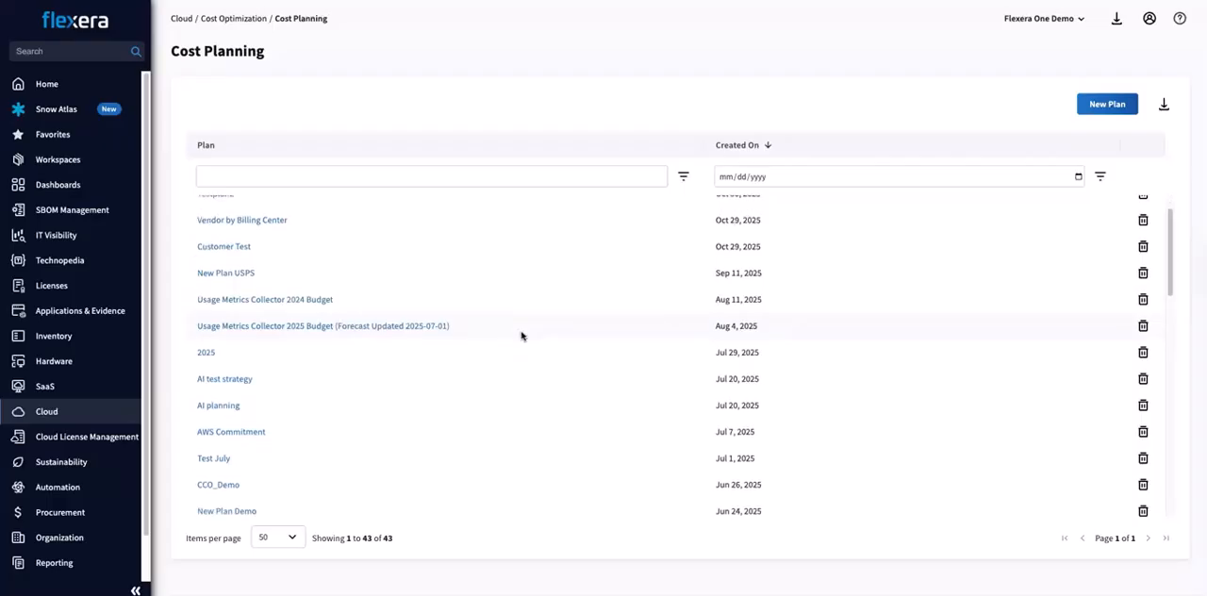
{"action": "scroll", "coordinate": [522, 336], "scroll_direction": "down", "scroll_amount": 3}
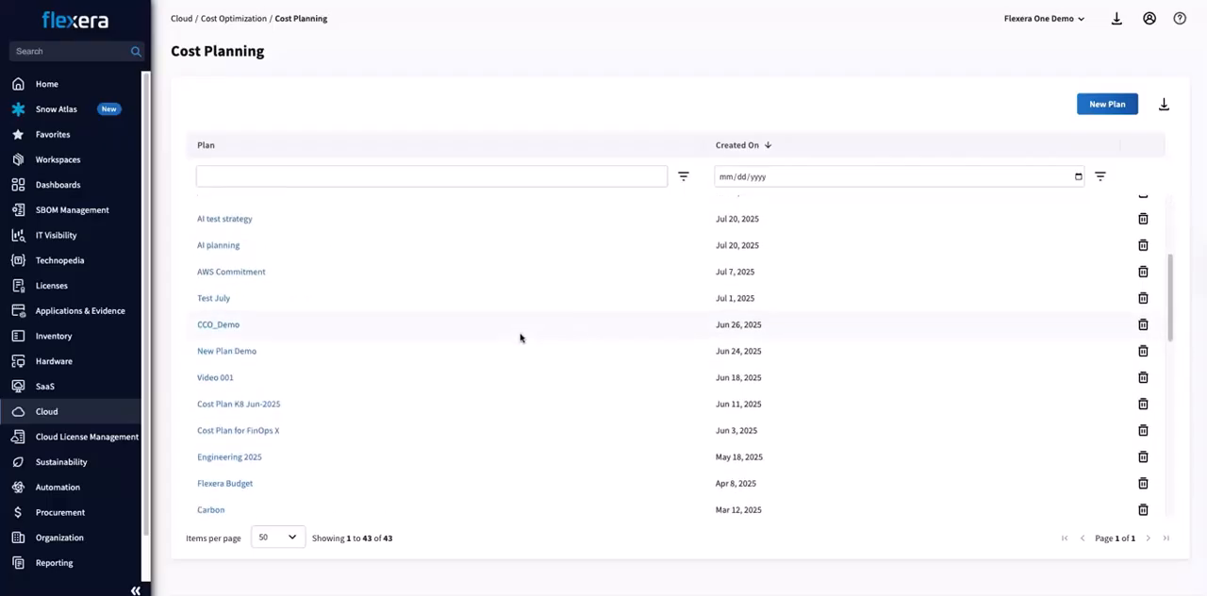
{"action": "left_click", "coordinate": [349, 433]}
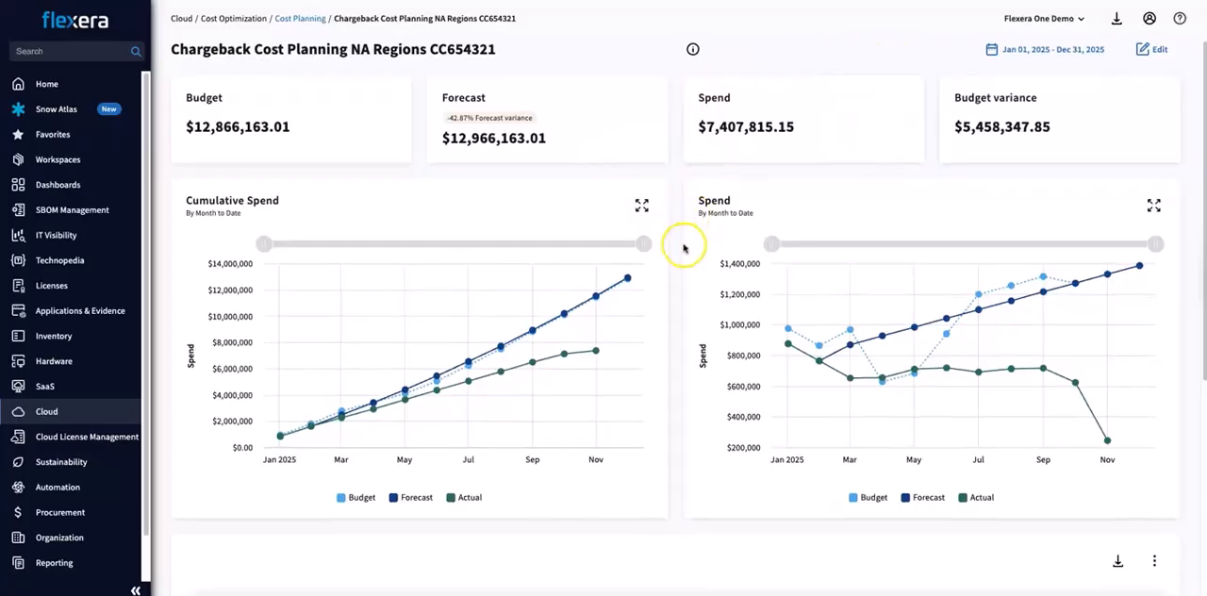
Step: Narrow the Cumulative Spend chart to about April–September and the monthly Spend chart to about May–September
{"action": "scroll", "coordinate": [683, 246], "scroll_direction": "down", "scroll_amount": 1}
{"action": "left_click_drag", "start_coordinate": [643, 208], "coordinate": [556, 209]}
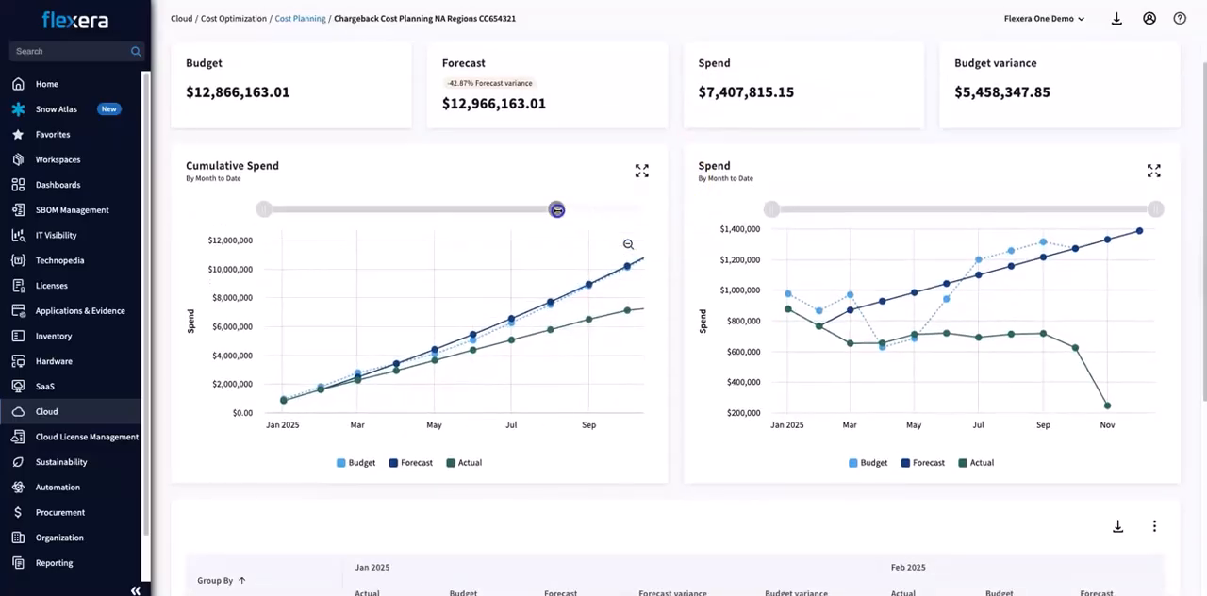
{"action": "left_click_drag", "start_coordinate": [264, 208], "coordinate": [359, 210]}
{"action": "left_click_drag", "start_coordinate": [771, 209], "coordinate": [888, 210]}
{"action": "left_click_drag", "start_coordinate": [1156, 209], "coordinate": [1072, 209]}
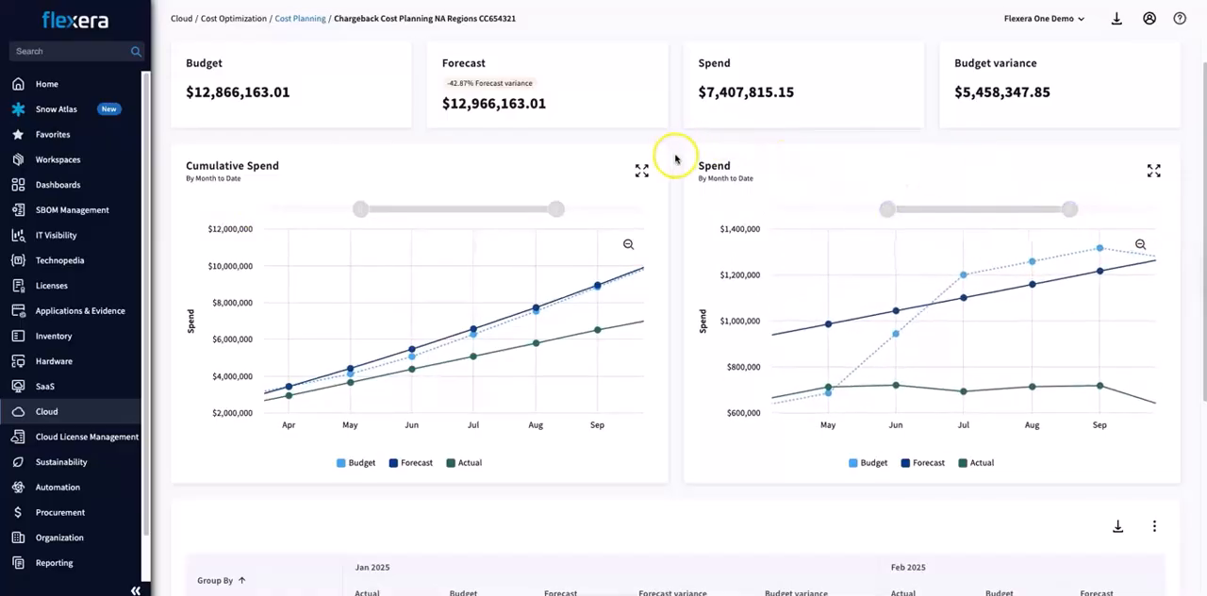
Step: Check the plan's date range options and review the monthly table of actual, budget, forecast and variance by region
{"action": "scroll", "coordinate": [675, 156], "scroll_direction": "up", "scroll_amount": 1}
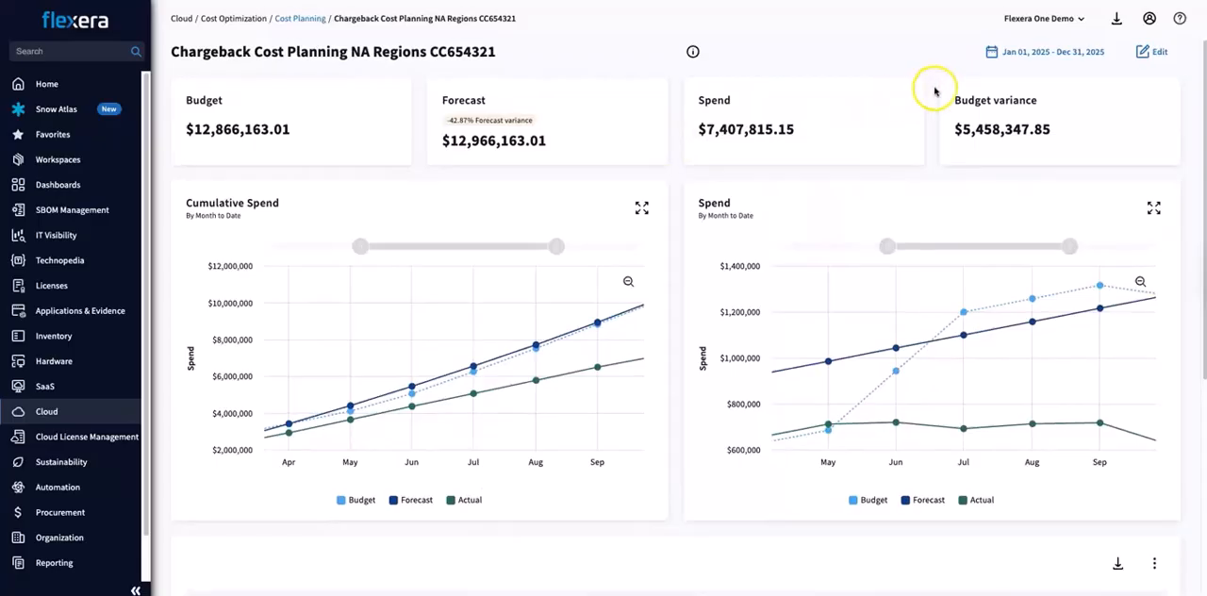
{"action": "left_click", "coordinate": [1011, 51]}
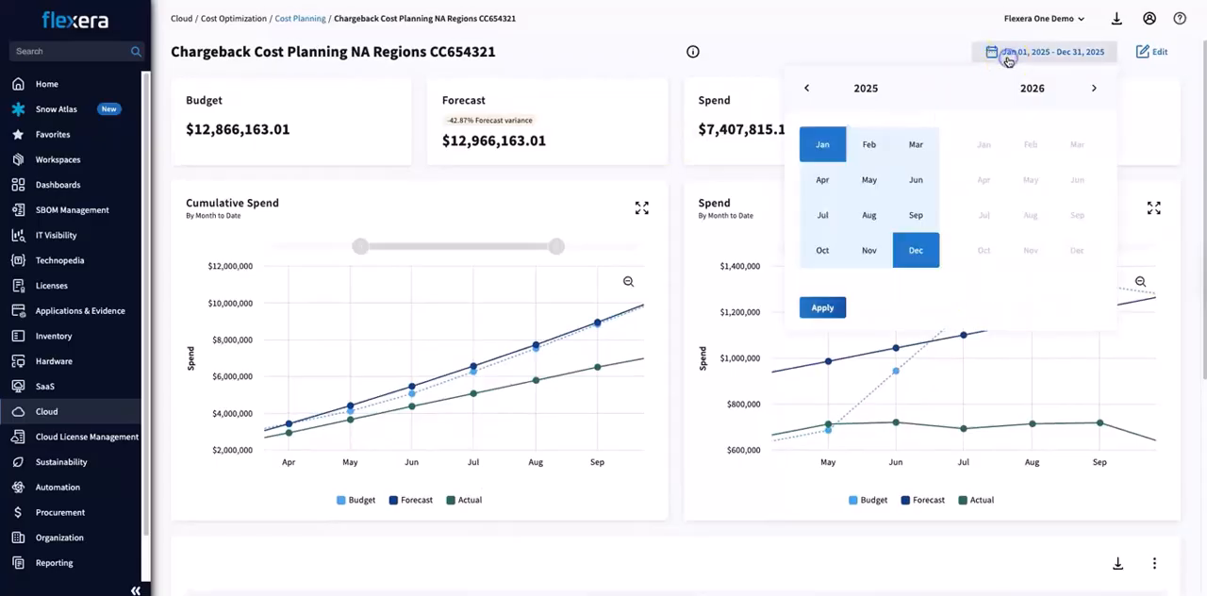
{"action": "left_click", "coordinate": [663, 78]}
{"action": "scroll", "coordinate": [679, 166], "scroll_direction": "down", "scroll_amount": 4}
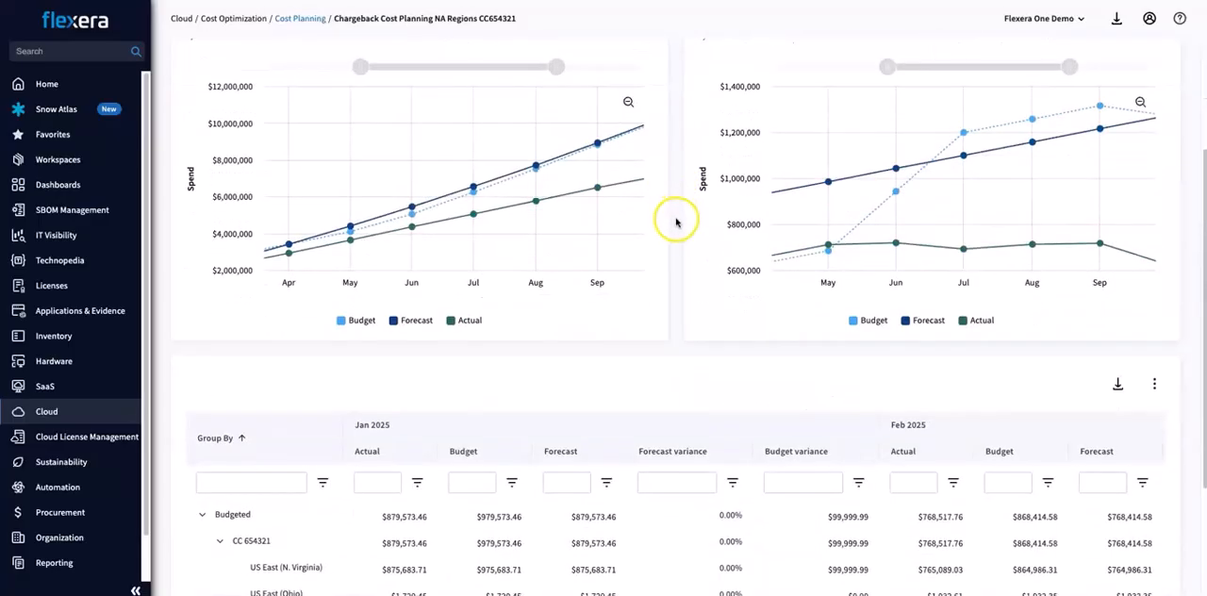
{"action": "scroll", "coordinate": [677, 223], "scroll_direction": "down", "scroll_amount": 3}
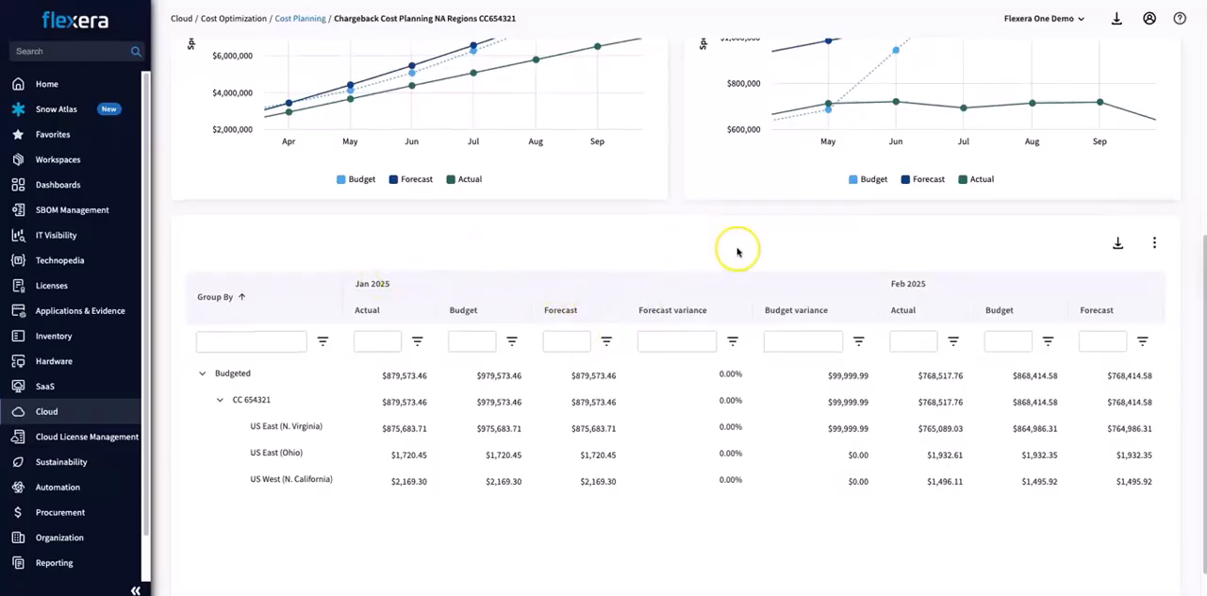
{"action": "scroll", "coordinate": [845, 245], "scroll_direction": "up", "scroll_amount": 7}
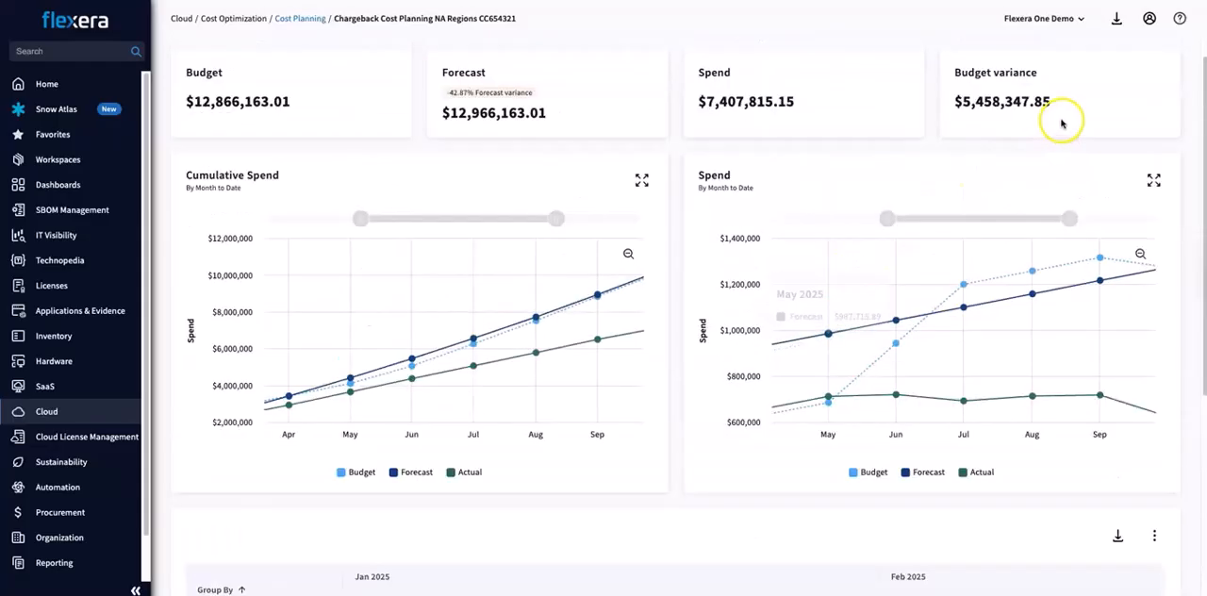
Step: Open the plan's forecast for editing and check the lookback periods for filling it from Historical Data, without applying any
{"action": "left_click", "coordinate": [1152, 54]}
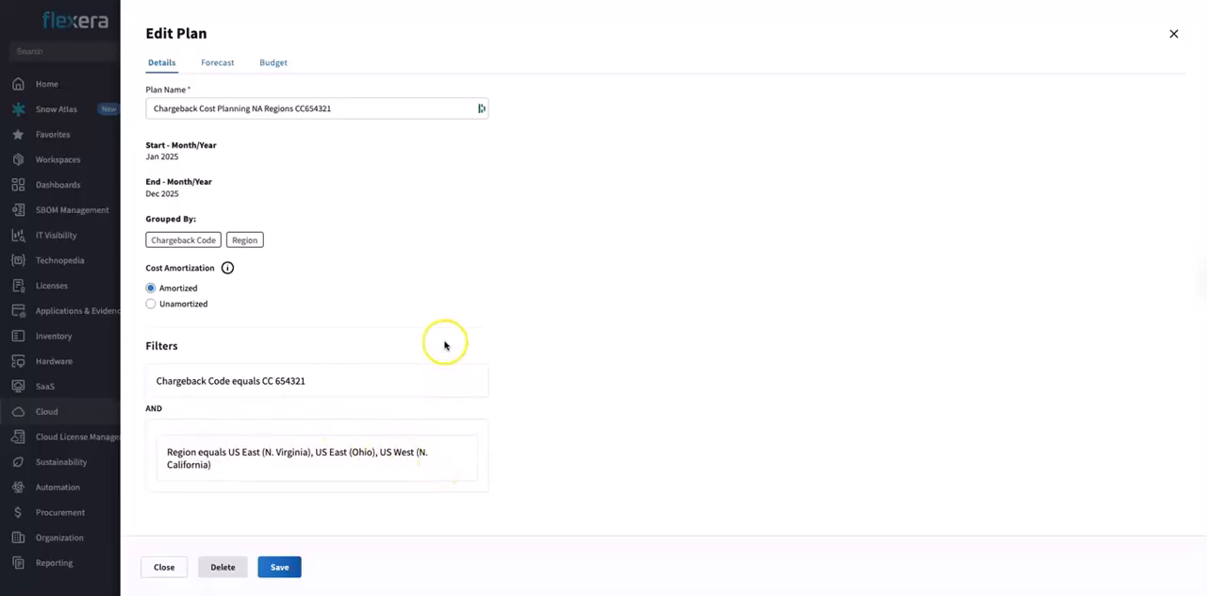
{"action": "left_click", "coordinate": [227, 66]}
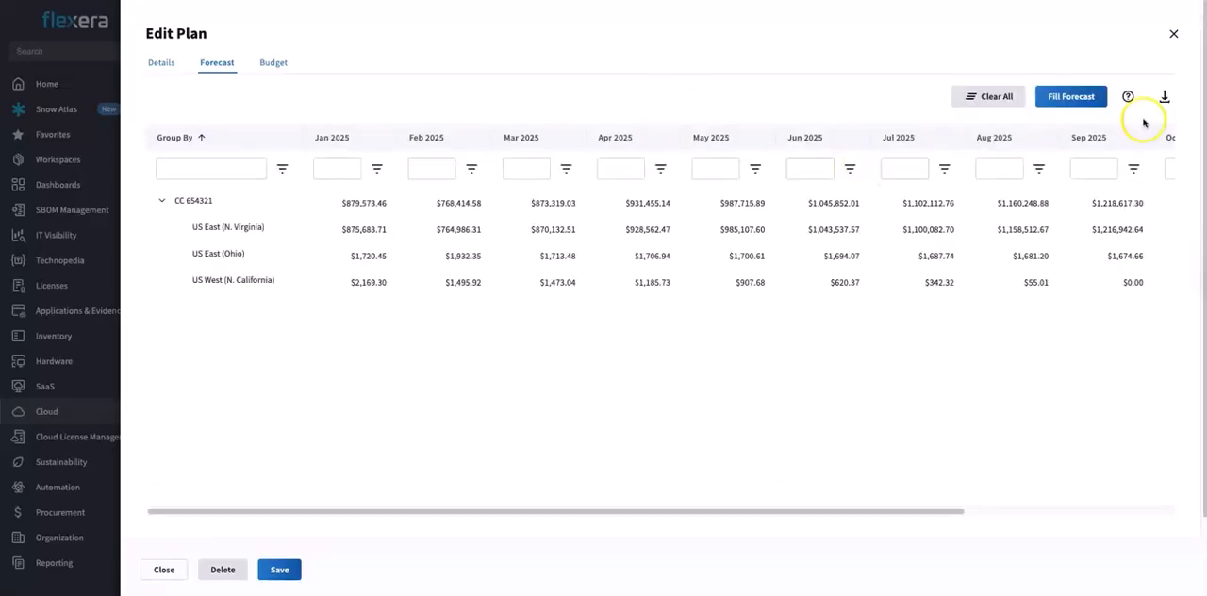
{"action": "left_click", "coordinate": [1072, 97]}
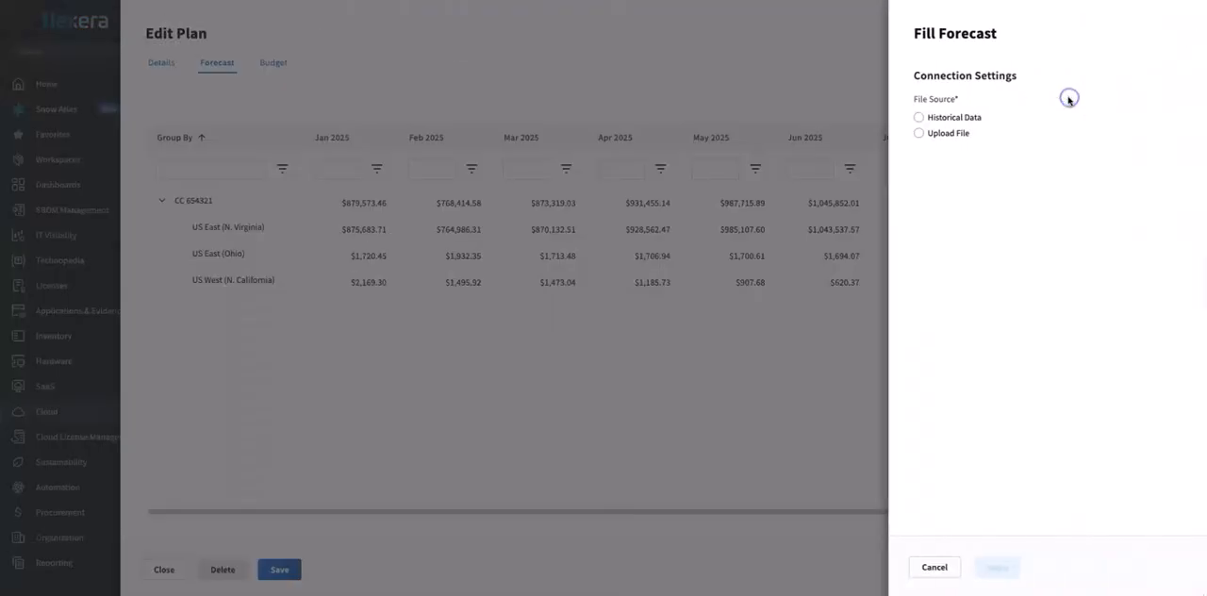
{"action": "left_click", "coordinate": [913, 119]}
{"action": "left_click", "coordinate": [938, 241]}
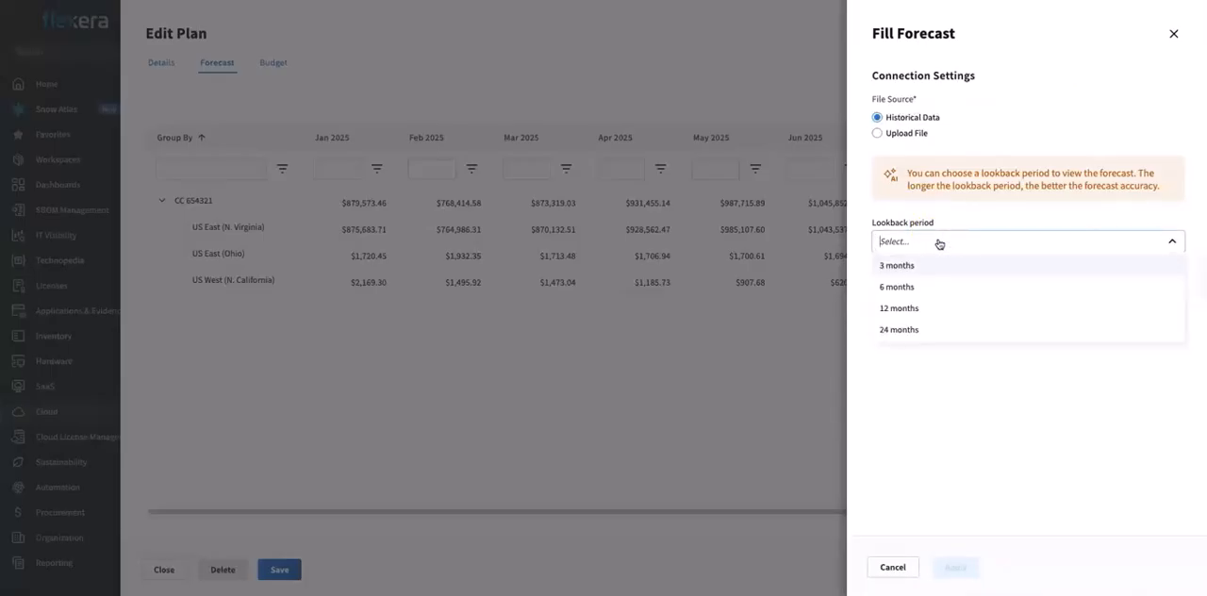
{"action": "left_click", "coordinate": [892, 567]}
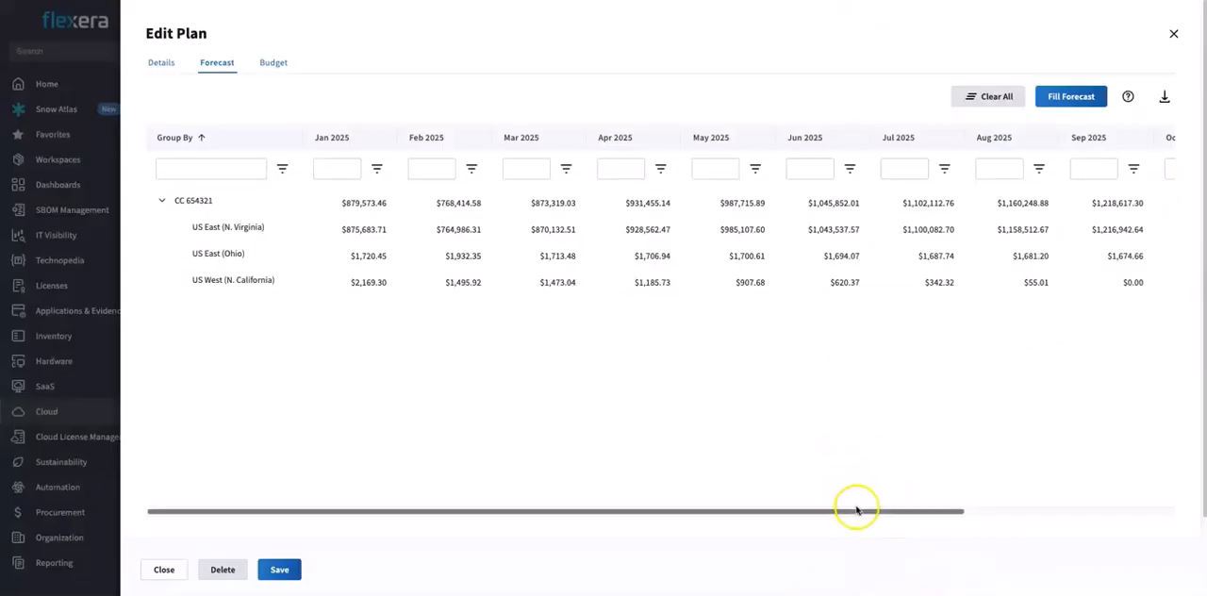
Step: Set the November 2025 forecast for US East (Ohio) to 10,000
{"action": "left_click_drag", "start_coordinate": [856, 511], "coordinate": [1100, 485]}
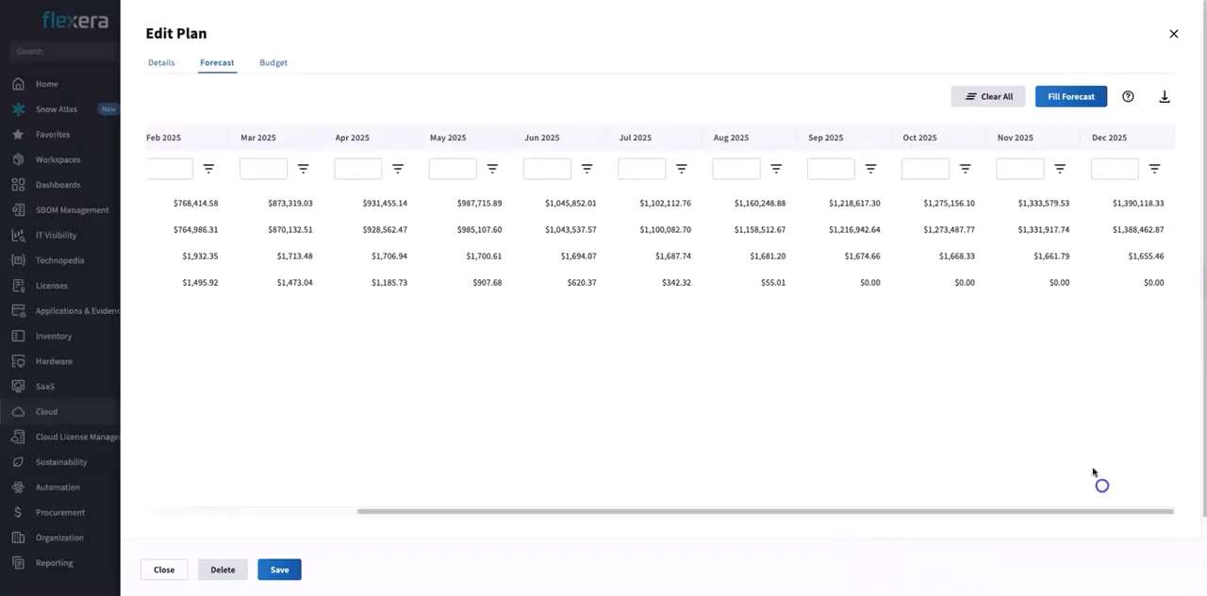
{"action": "left_click", "coordinate": [1049, 366]}
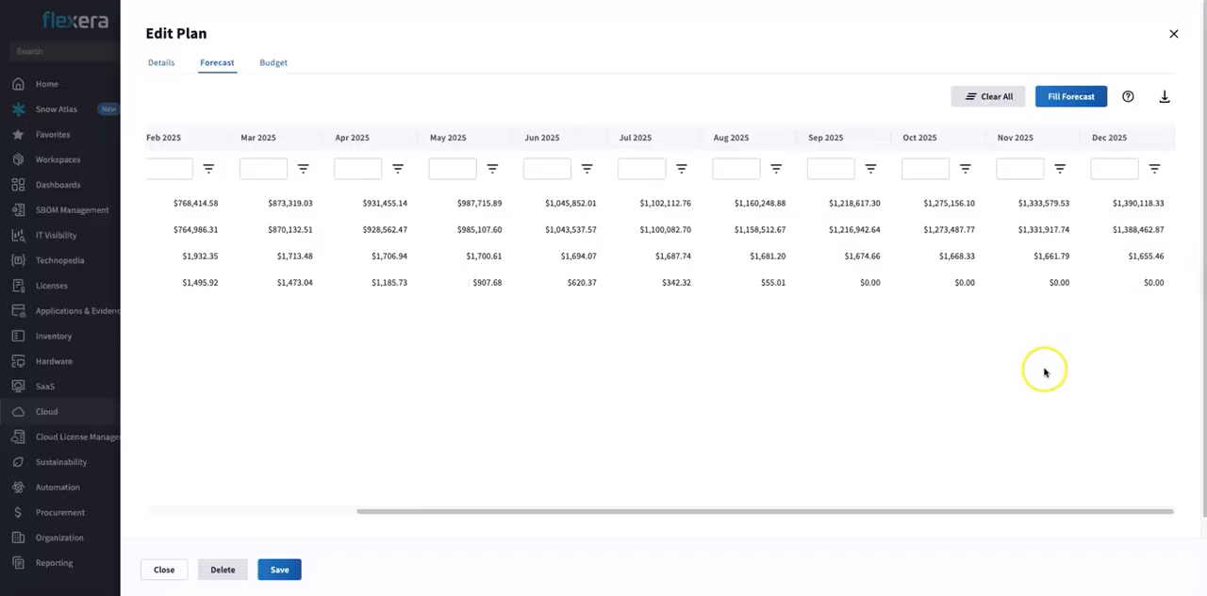
{"action": "double_click", "coordinate": [1049, 256]}
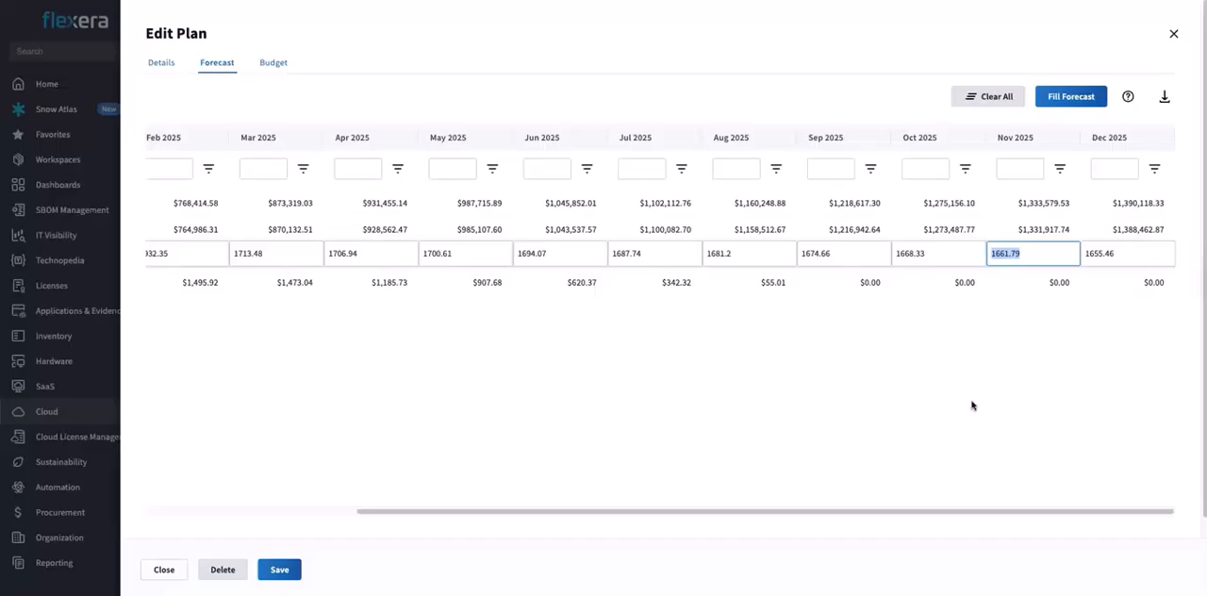
{"action": "type", "text": "10,"}
{"action": "type", "text": "0000"}
{"action": "left_click", "coordinate": [983, 405]}
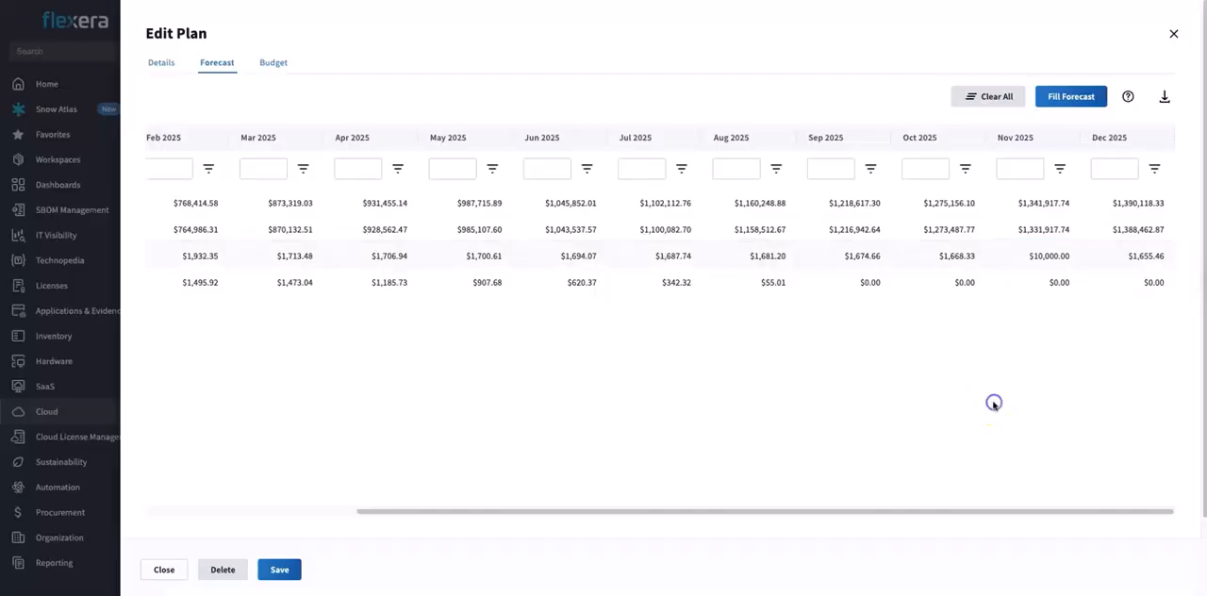
{"action": "left_click", "coordinate": [953, 369]}
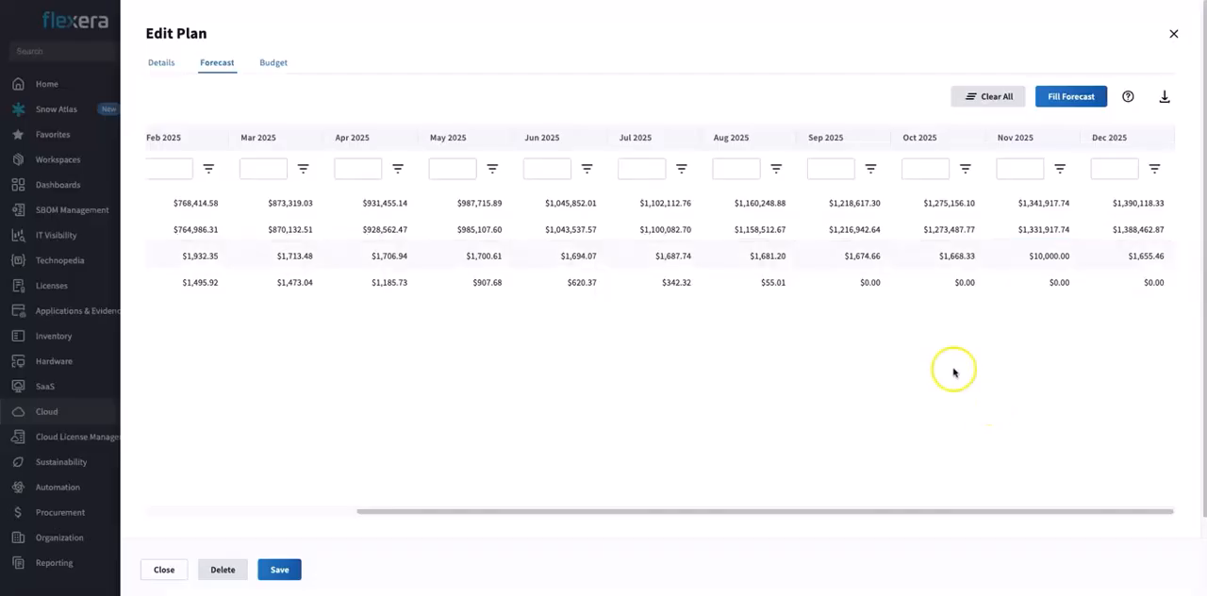
Step: Clear the December 2025 budget for US East (Ohio) and close the plan editor without saving
{"action": "left_click", "coordinate": [285, 66]}
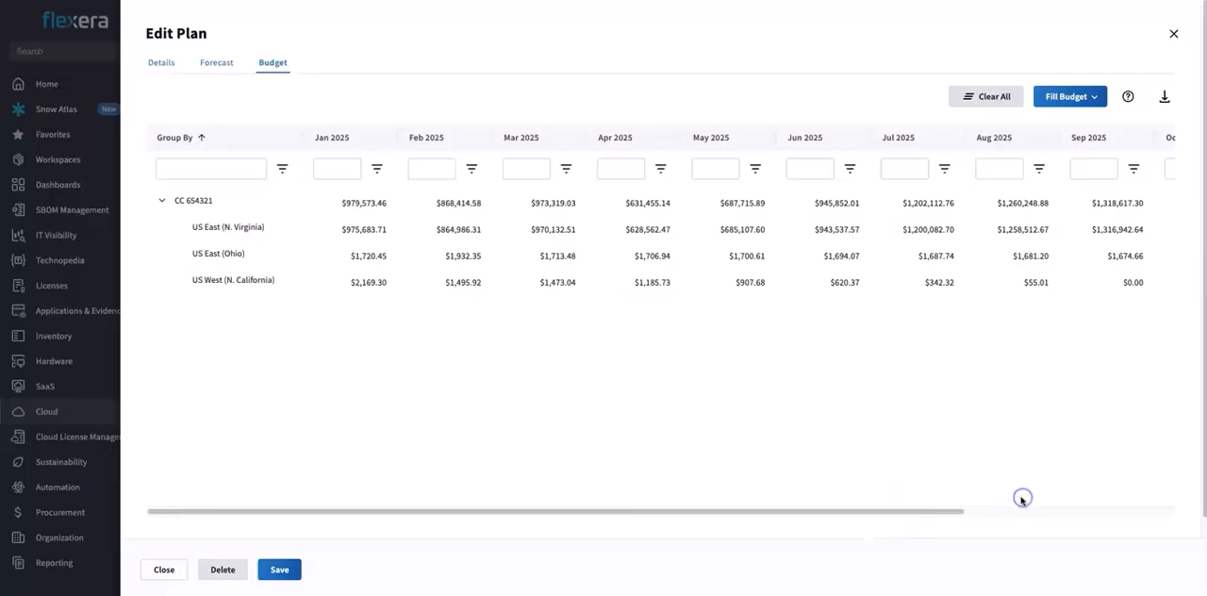
{"action": "left_click_drag", "start_coordinate": [858, 512], "coordinate": [1123, 509]}
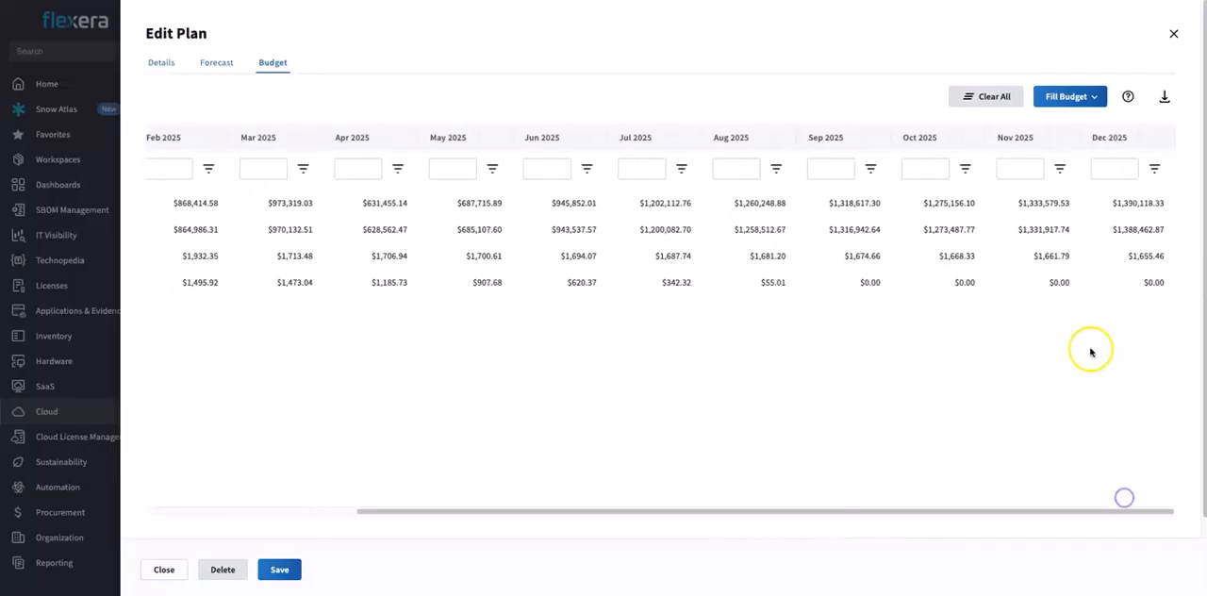
{"action": "double_click", "coordinate": [1134, 262]}
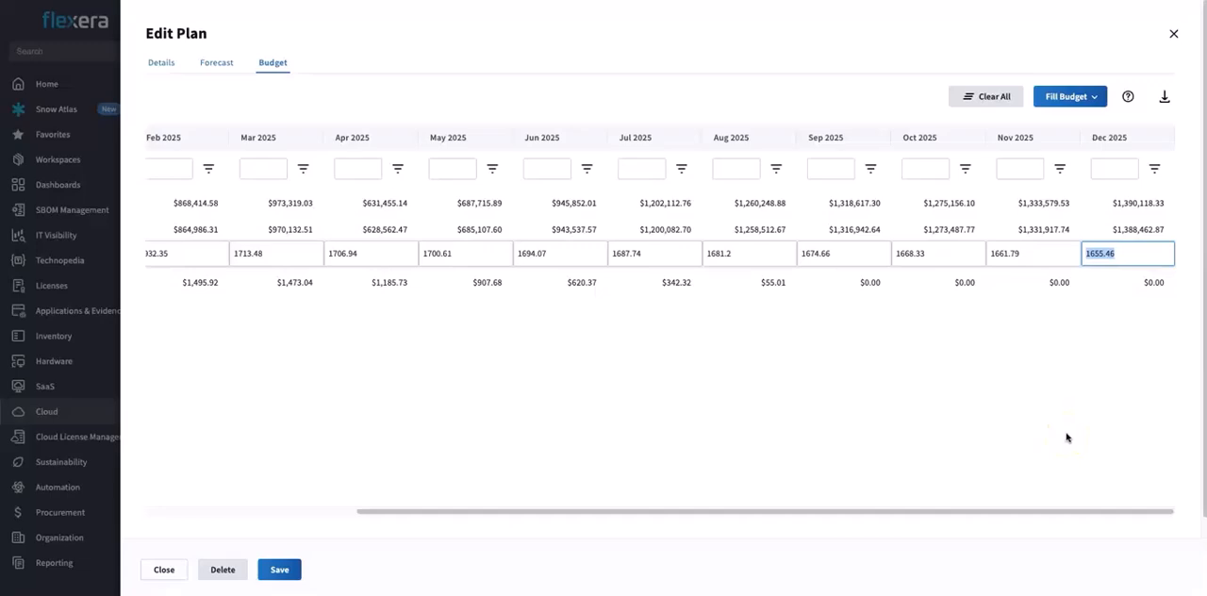
{"action": "key", "text": "BackSpace"}
{"action": "left_click", "coordinate": [1072, 428]}
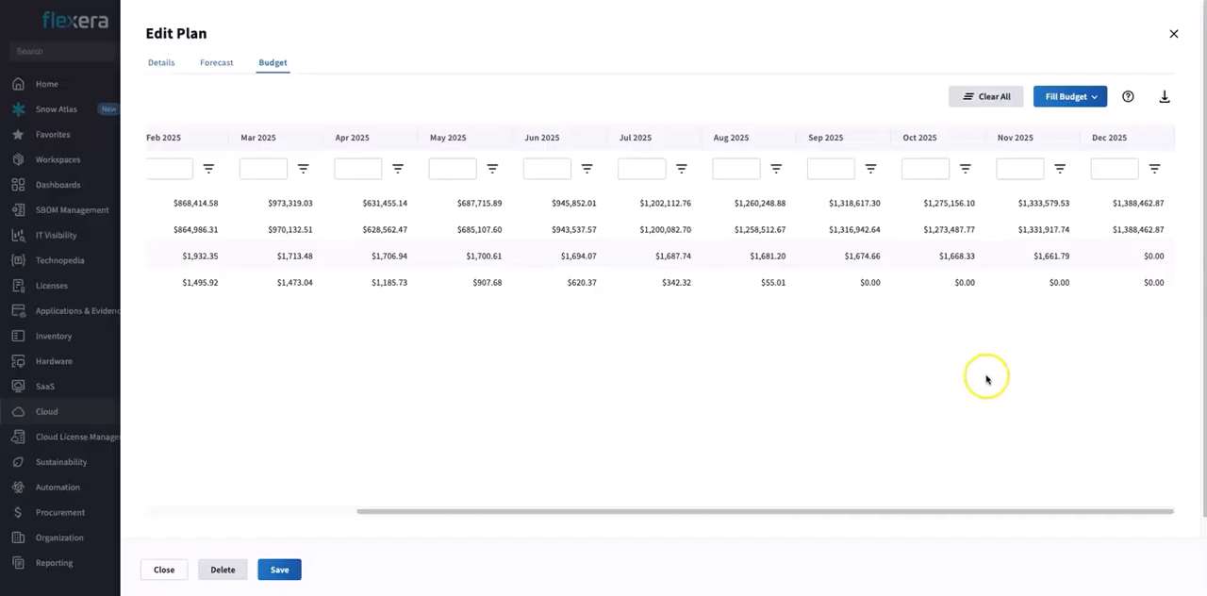
{"action": "left_click", "coordinate": [170, 569]}
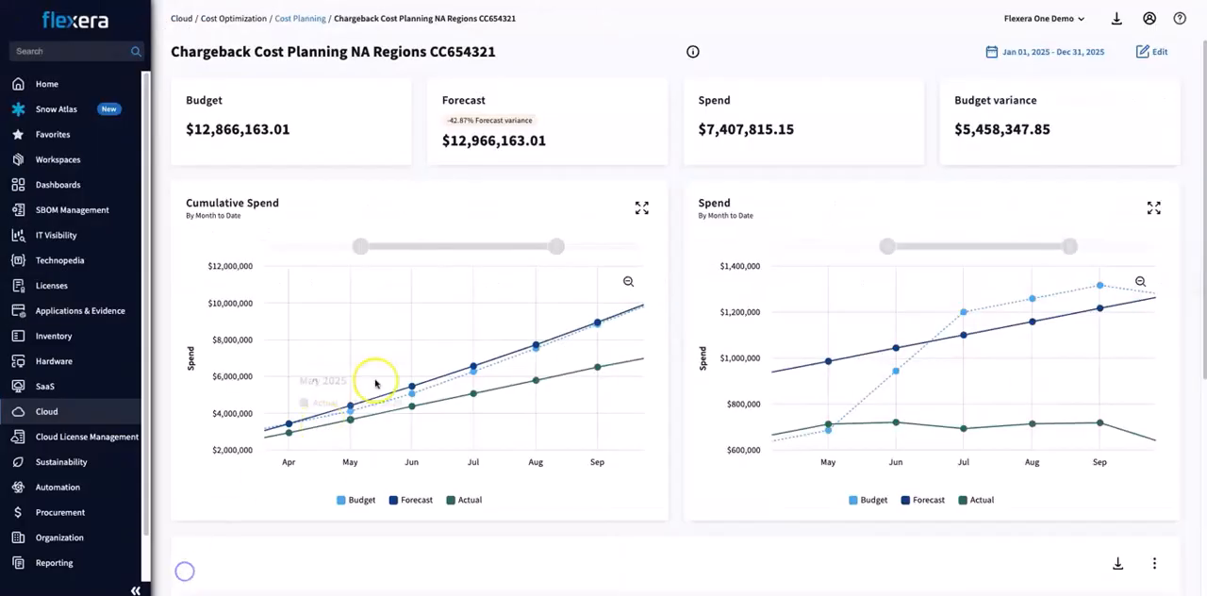